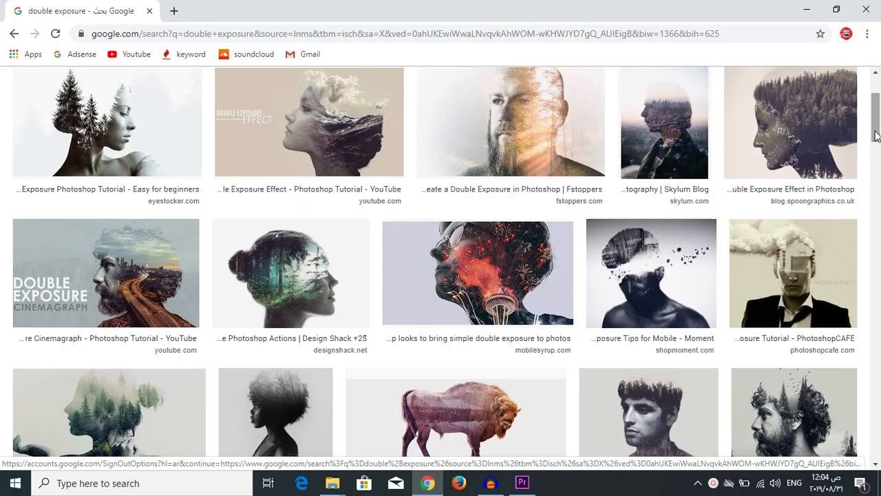
Browse the Google image results for double exposure as reference for the effect
left_click_drag(876, 135, 878, 294)
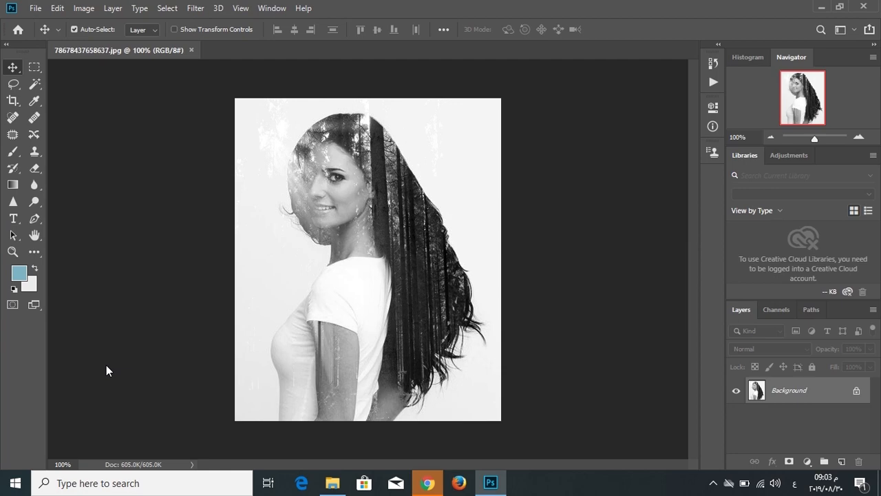
Open the woman's portrait and the forest photo from the desktop together in Photoshop
left_click(35, 9)
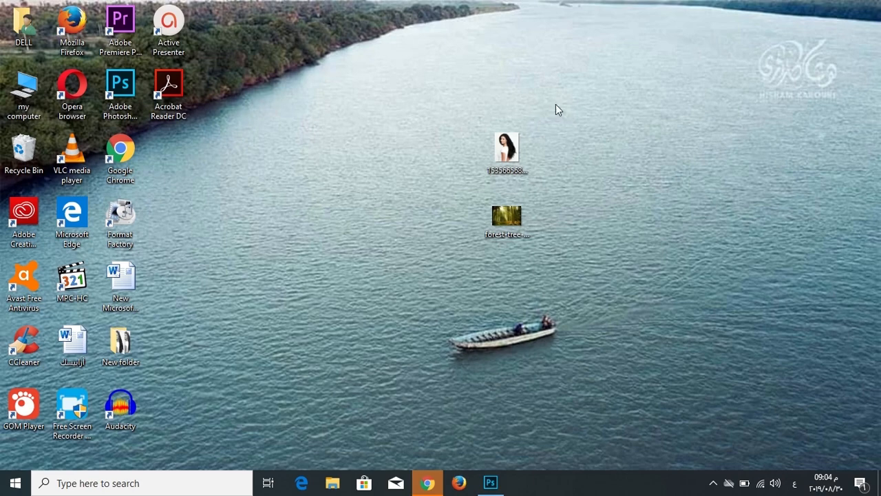
left_click_drag(555, 104, 475, 288)
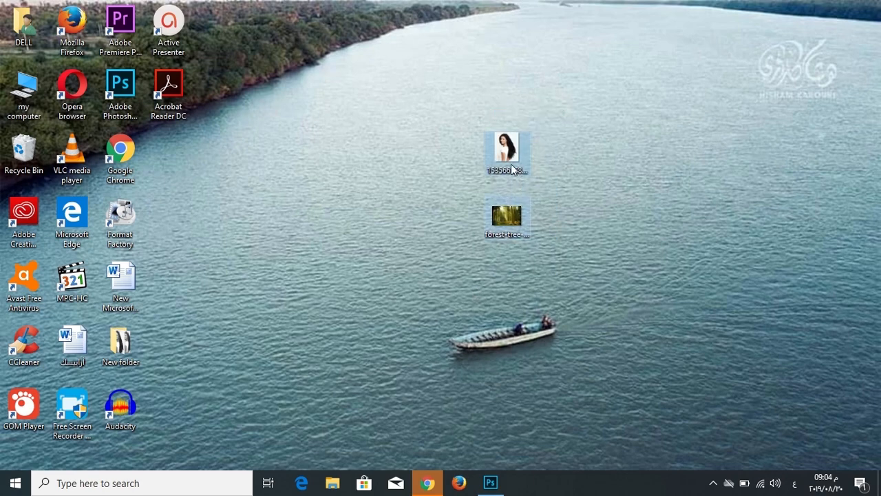
left_click_drag(510, 170, 110, 335)
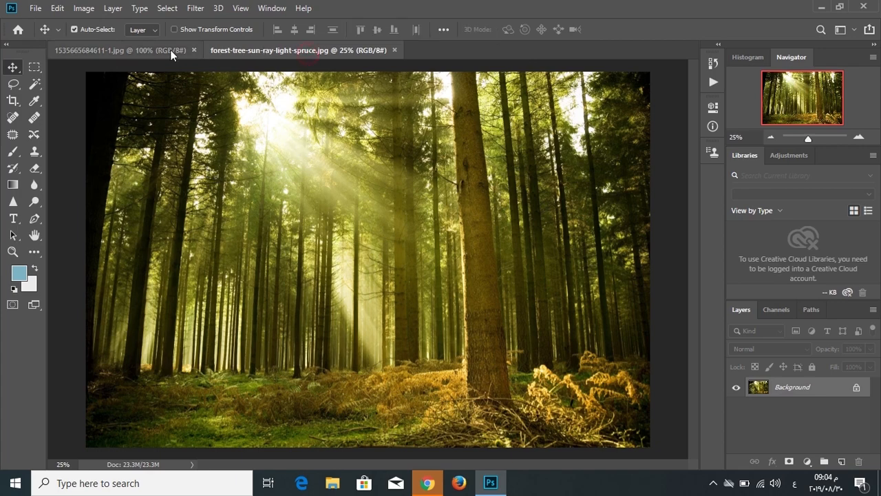
Unlock the background layer in both the portrait document and the forest document
left_click(143, 50)
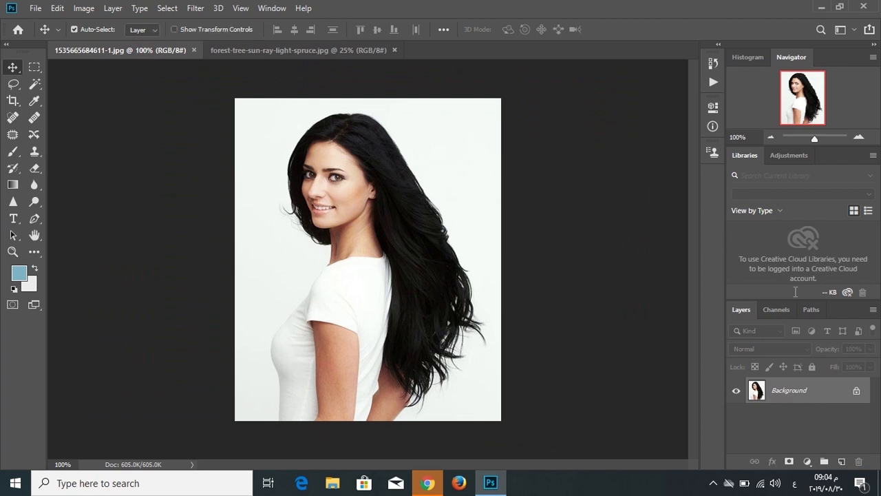
left_click(857, 392)
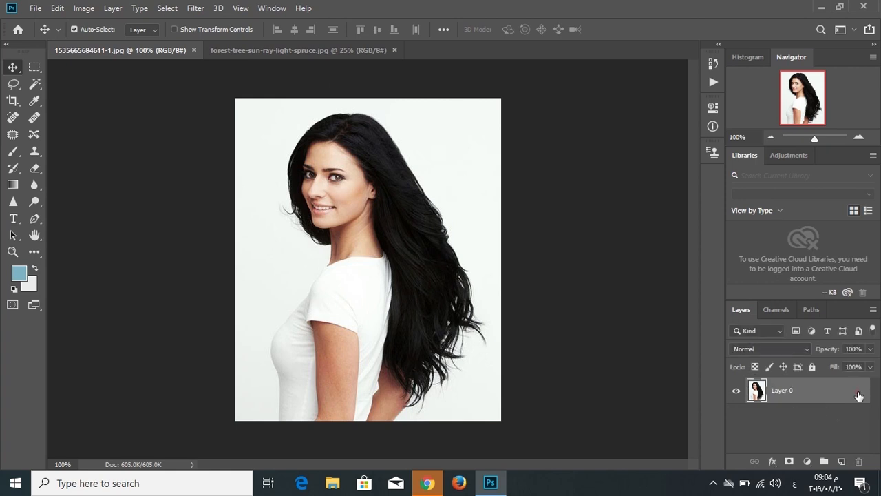
left_click(368, 55)
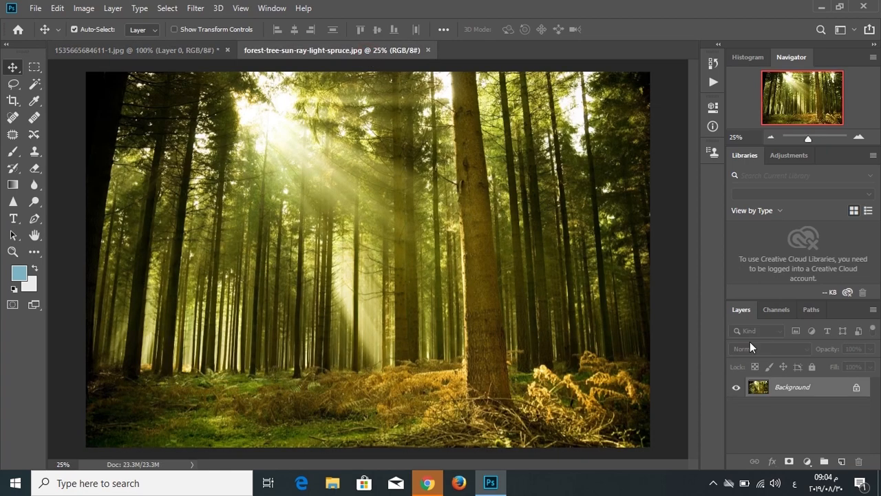
left_click(857, 389)
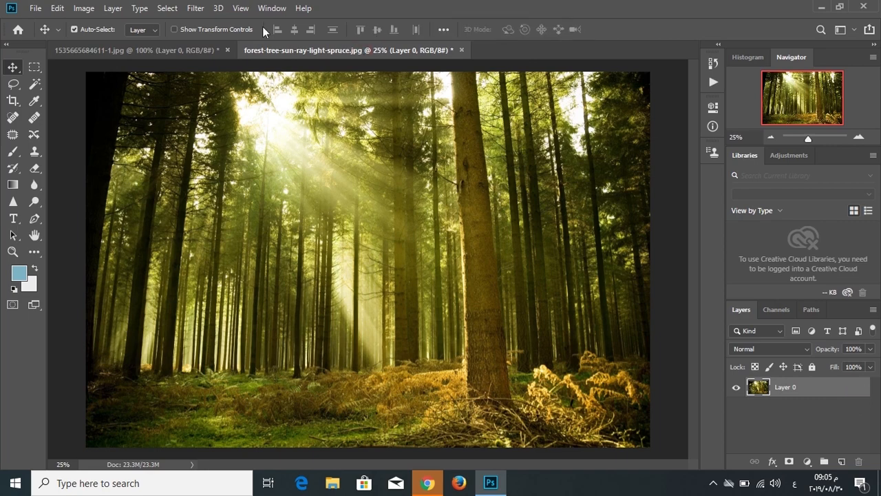
Copy the forest image into the portrait document as a new layer above the woman
left_click(151, 45)
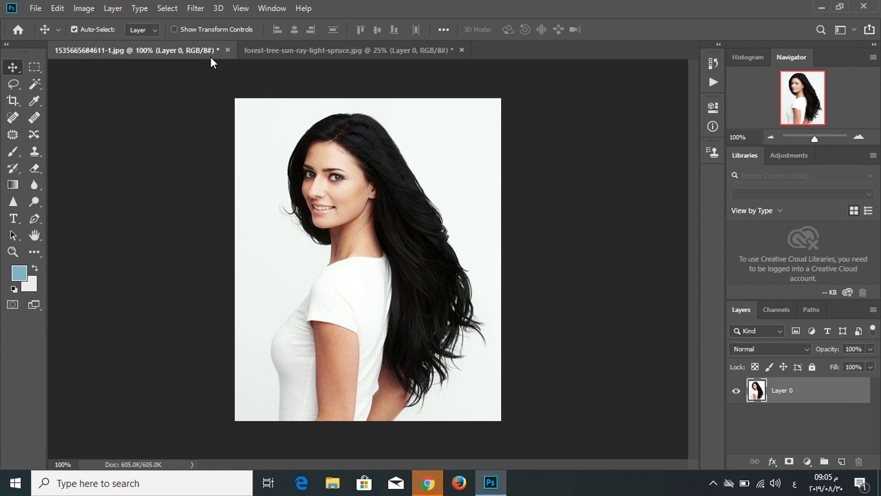
left_click(277, 51)
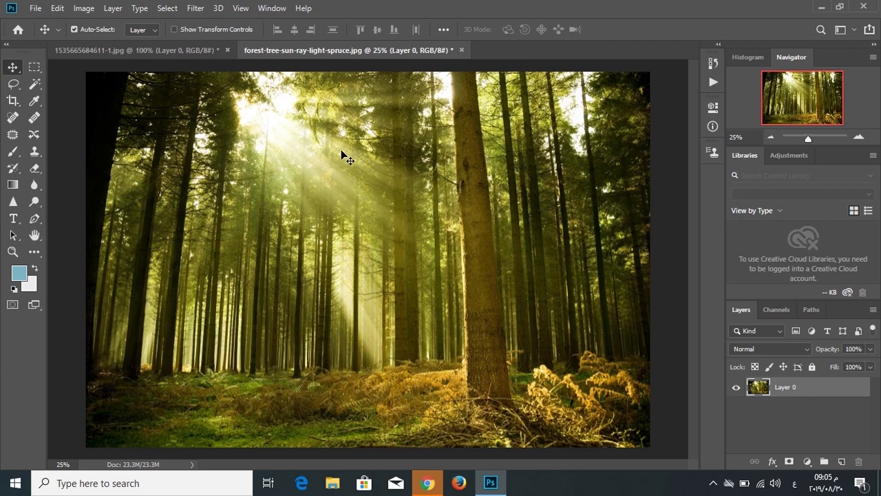
left_click_drag(342, 156, 326, 208)
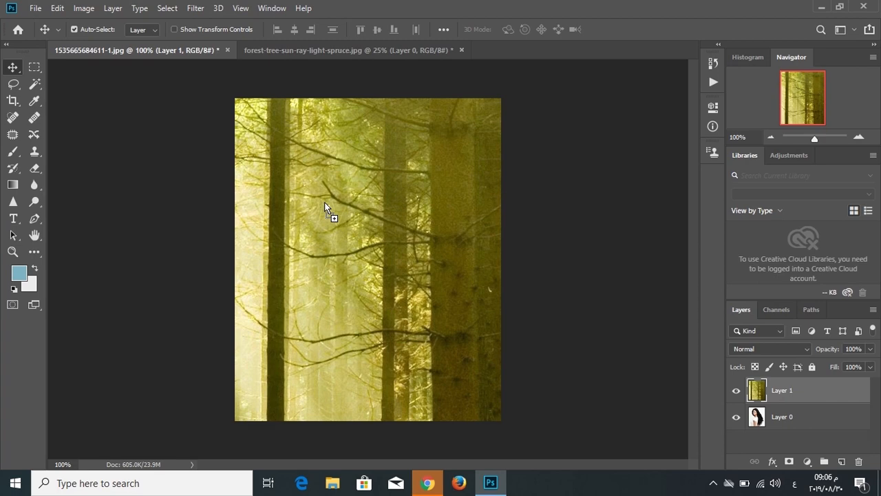
Free-transform the forest layer to about 19% width and 24% height so that it covers the whole portrait canvas
key("ctrl")
key("ctrl+t")
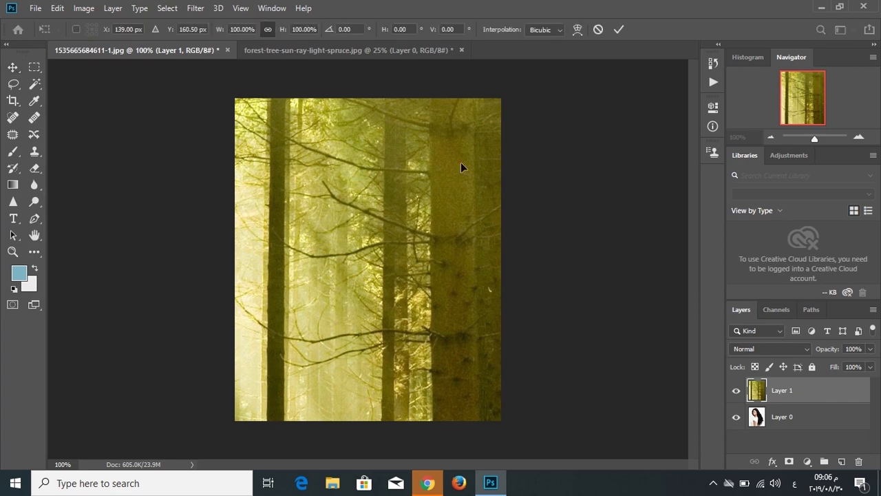
left_click_drag(460, 162, 0, 493)
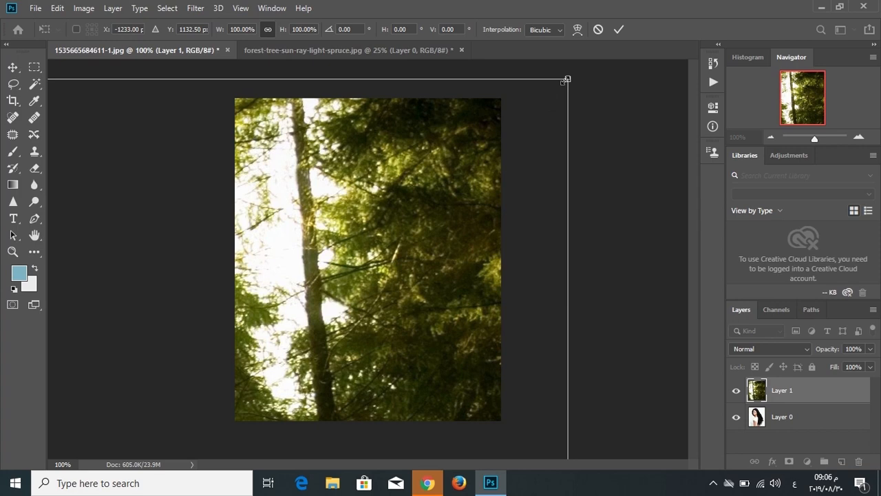
left_click_drag(566, 80, 569, 98)
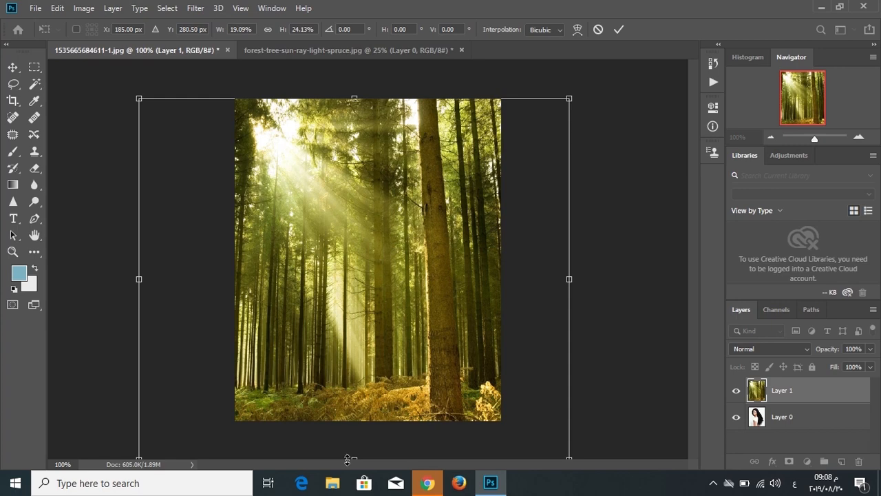
key("Return")
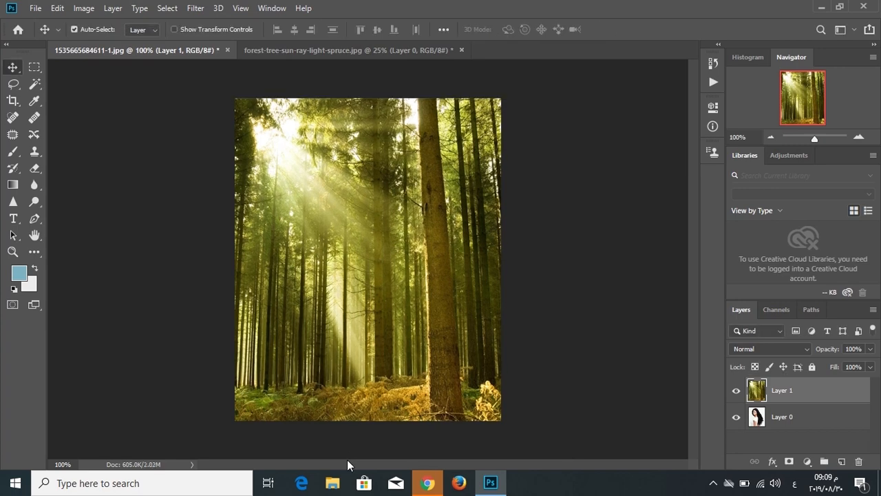
Set the forest layer's blend mode to Lighten
left_click(805, 349)
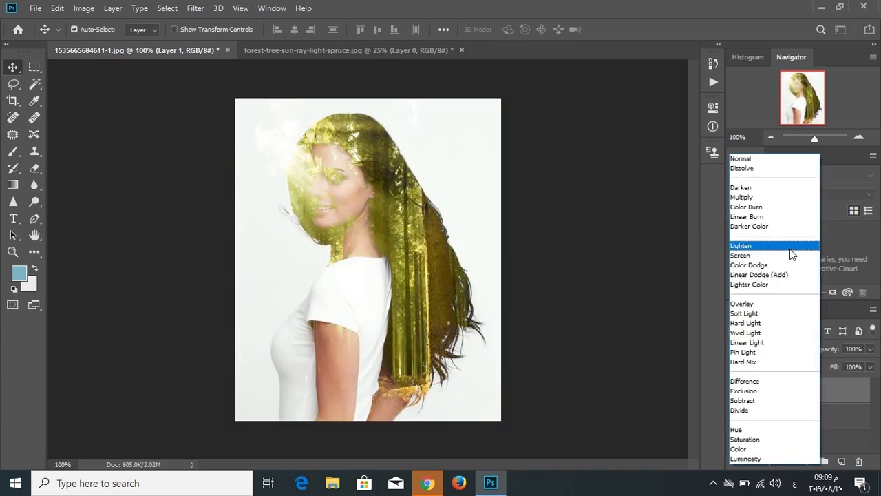
left_click(790, 248)
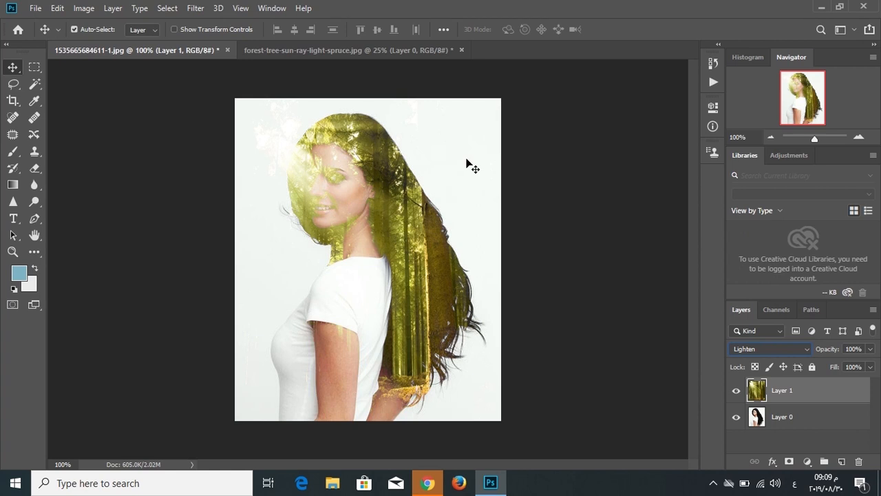
Add a Black & White adjustment layer with default settings directly above the portrait layer
left_click(779, 423)
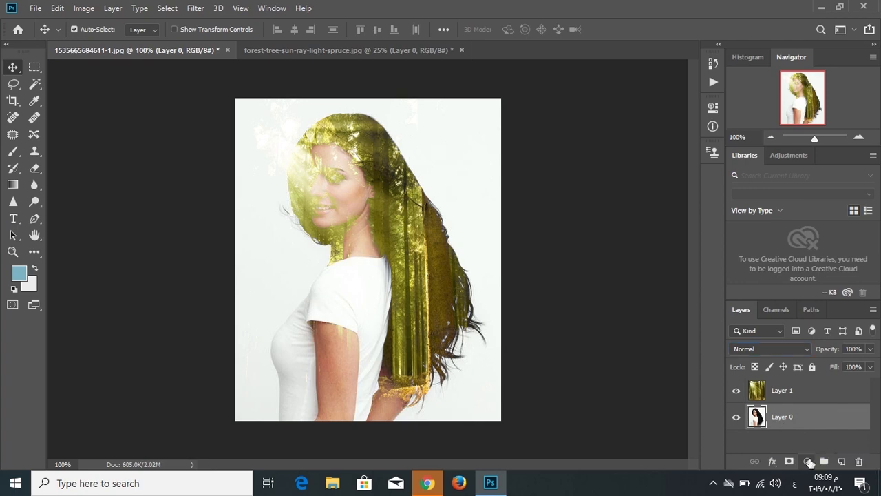
left_click(809, 462)
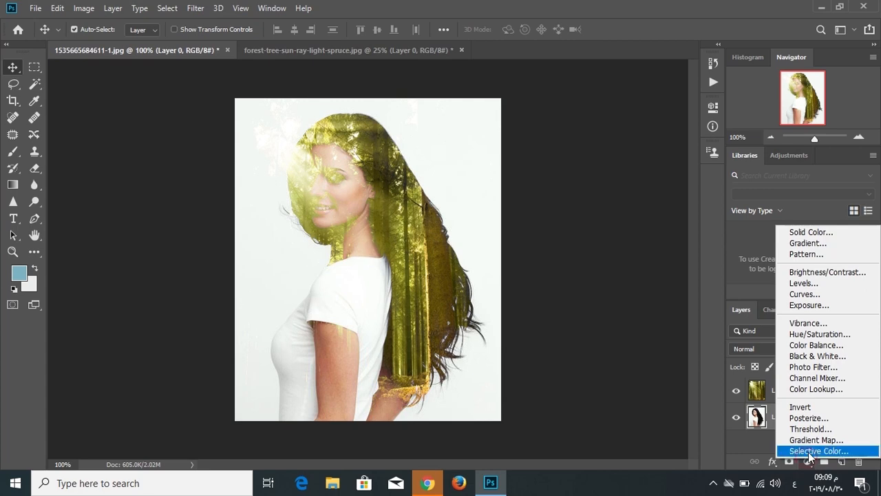
left_click(847, 361)
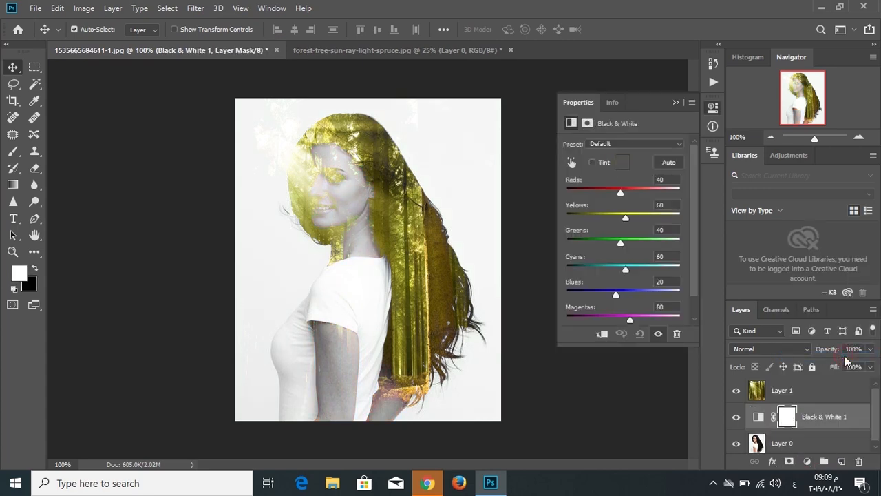
left_click(676, 98)
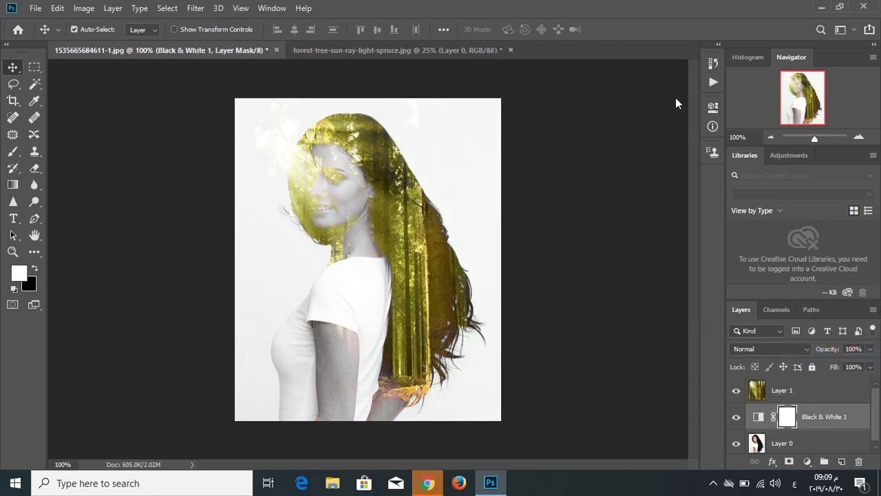
Add a second Black & White adjustment layer with default settings above the forest layer
left_click(778, 391)
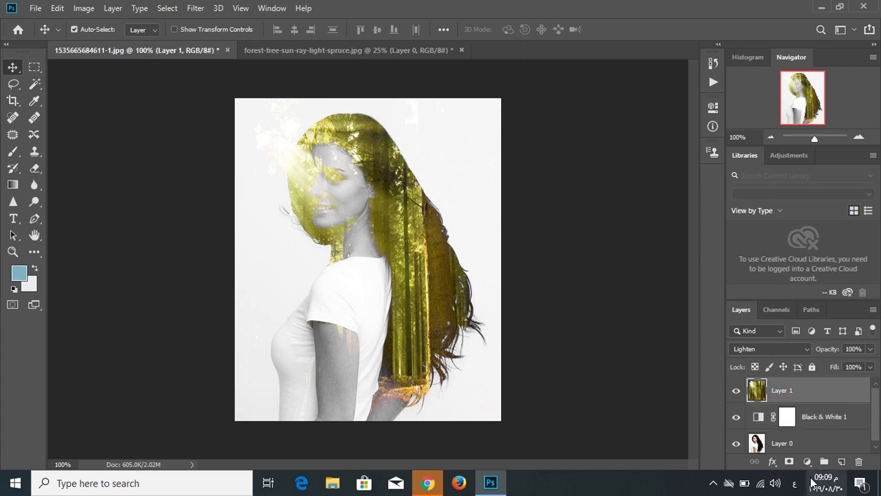
left_click(808, 463)
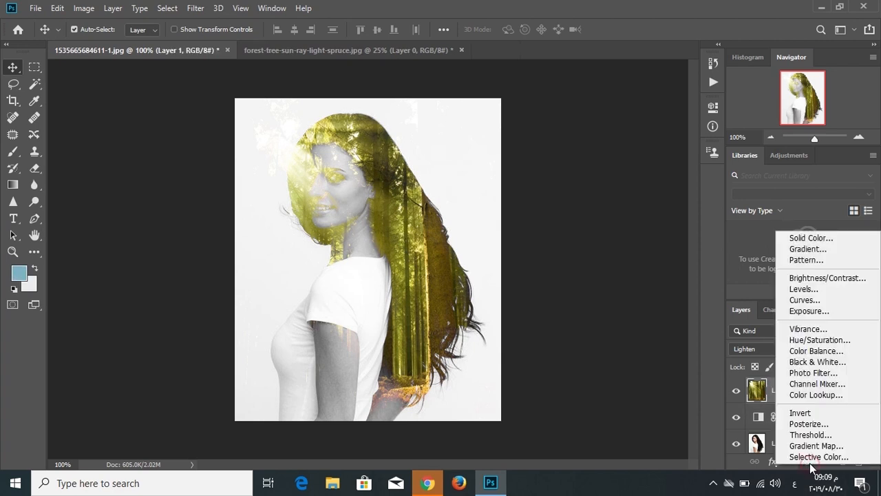
left_click(835, 362)
left_click(614, 369)
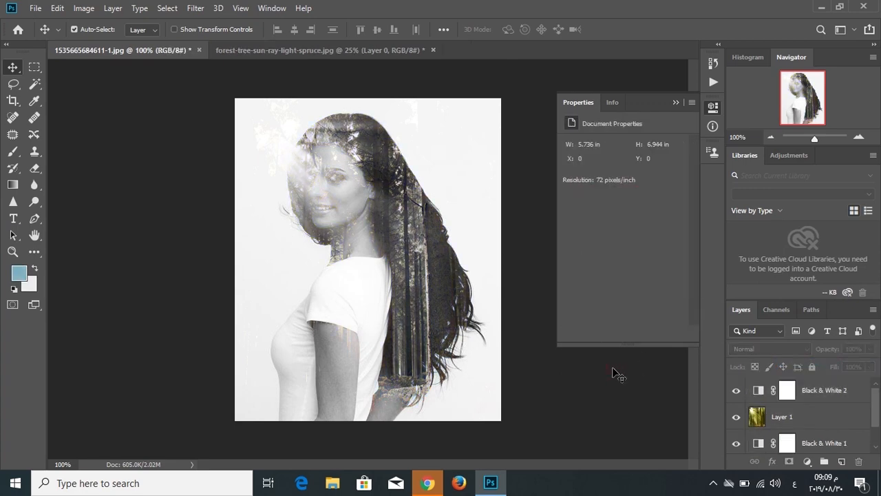
left_click(675, 102)
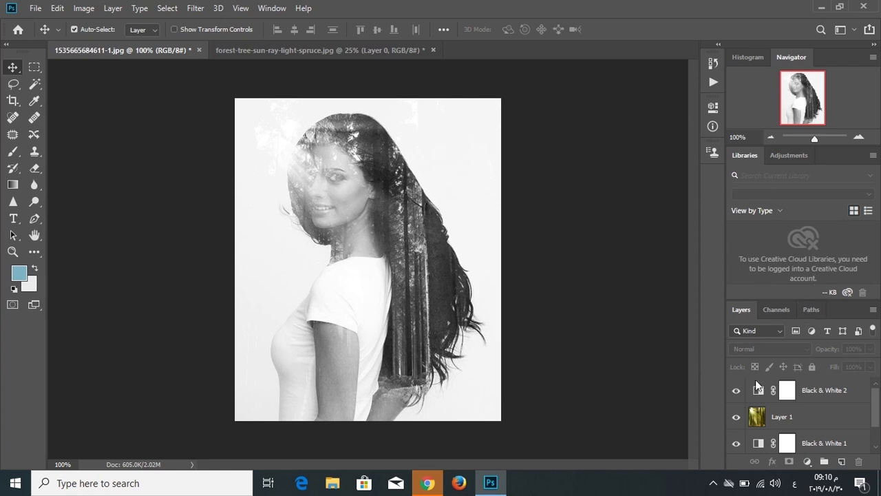
Add a Levels adjustment layer at the top of the stack and set its midtone input to 0.56
left_click(809, 463)
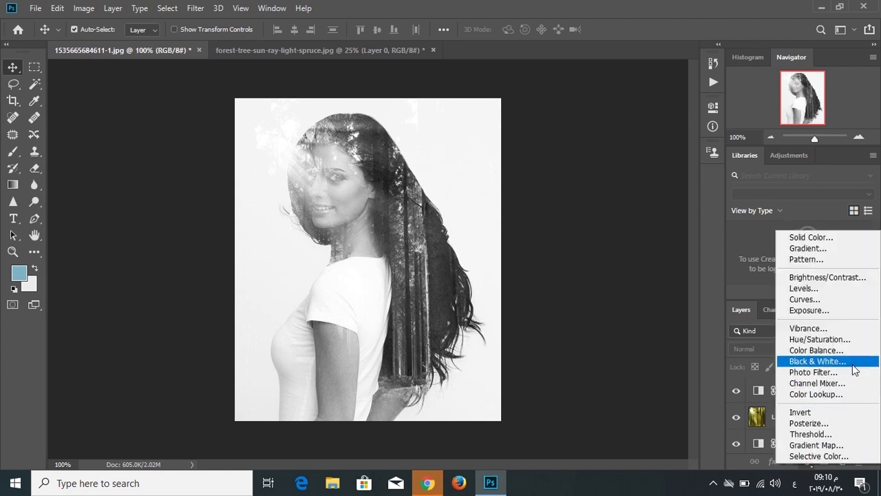
left_click(847, 293)
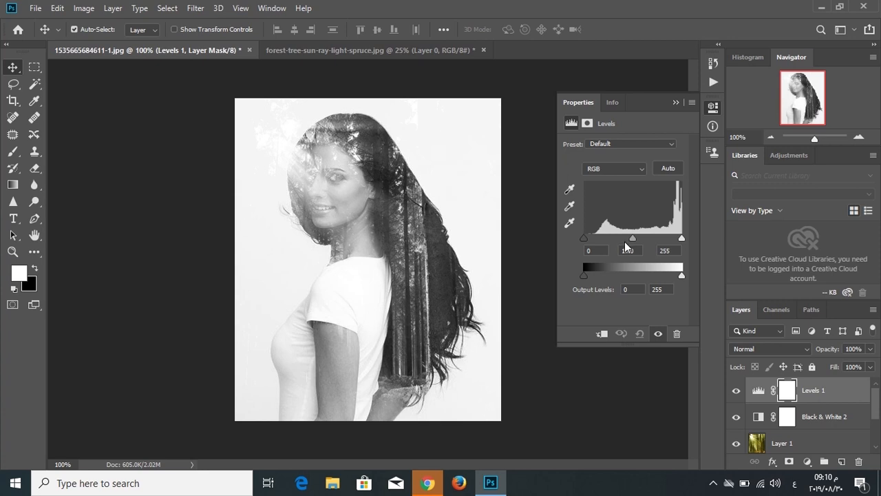
left_click_drag(633, 238, 651, 238)
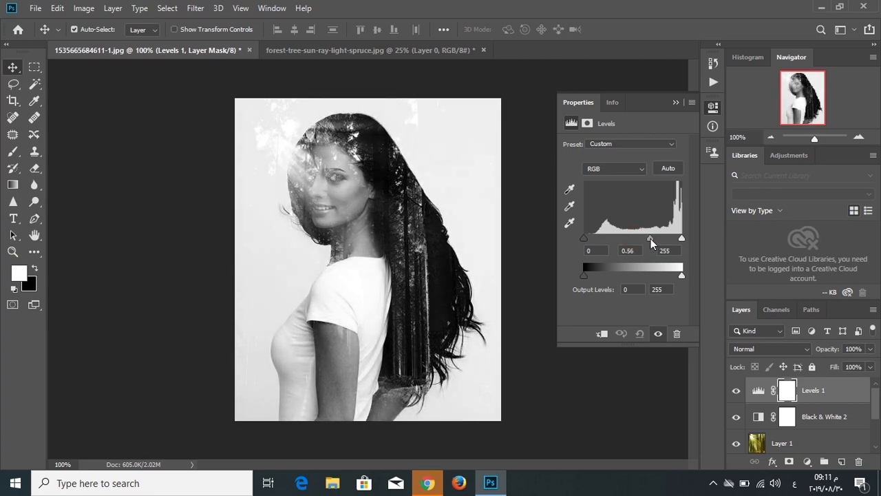
left_click(676, 101)
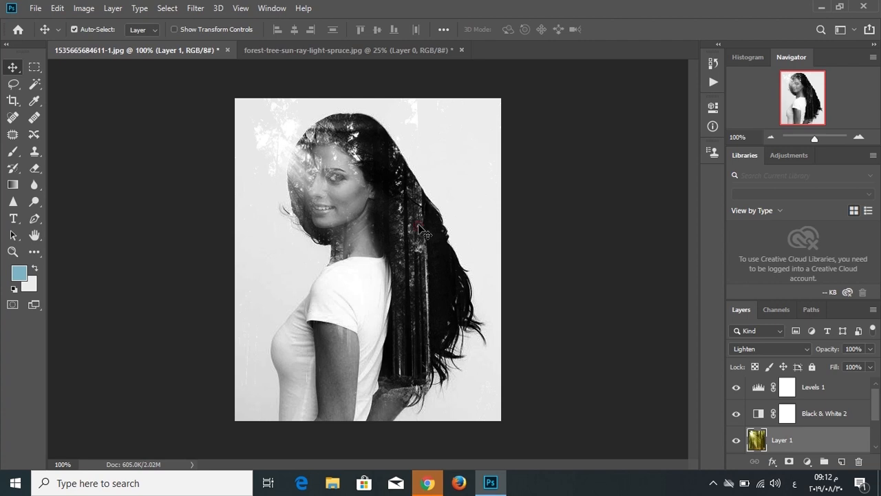
Reposition the forest layer so that its tree trunks fall over the woman's hair and her face is clearer
left_click_drag(418, 227, 390, 232)
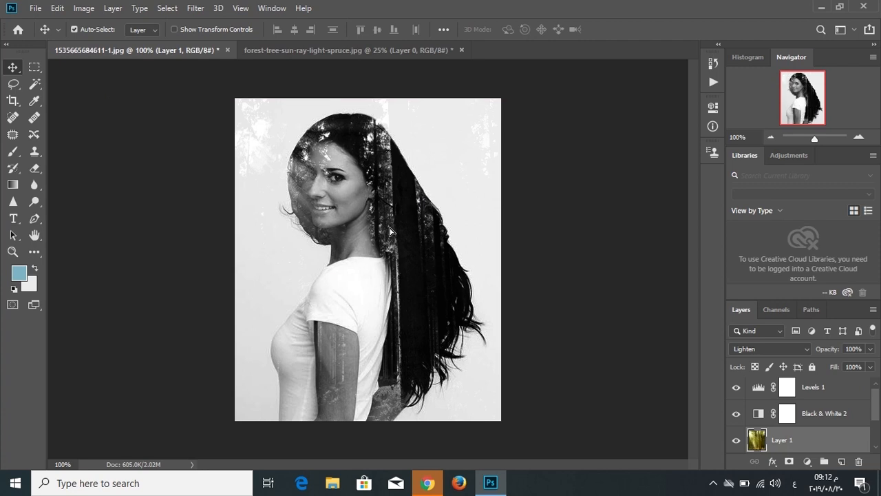